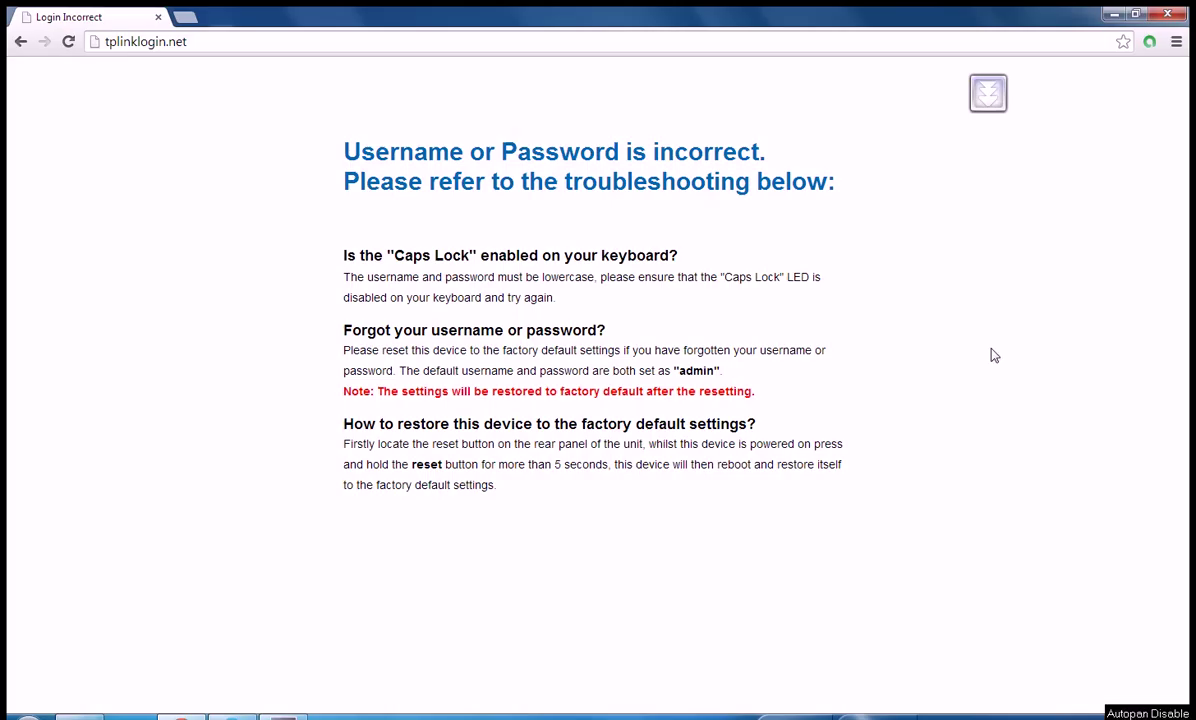
pyautogui.click(222, 42)
pyautogui.press('Return')
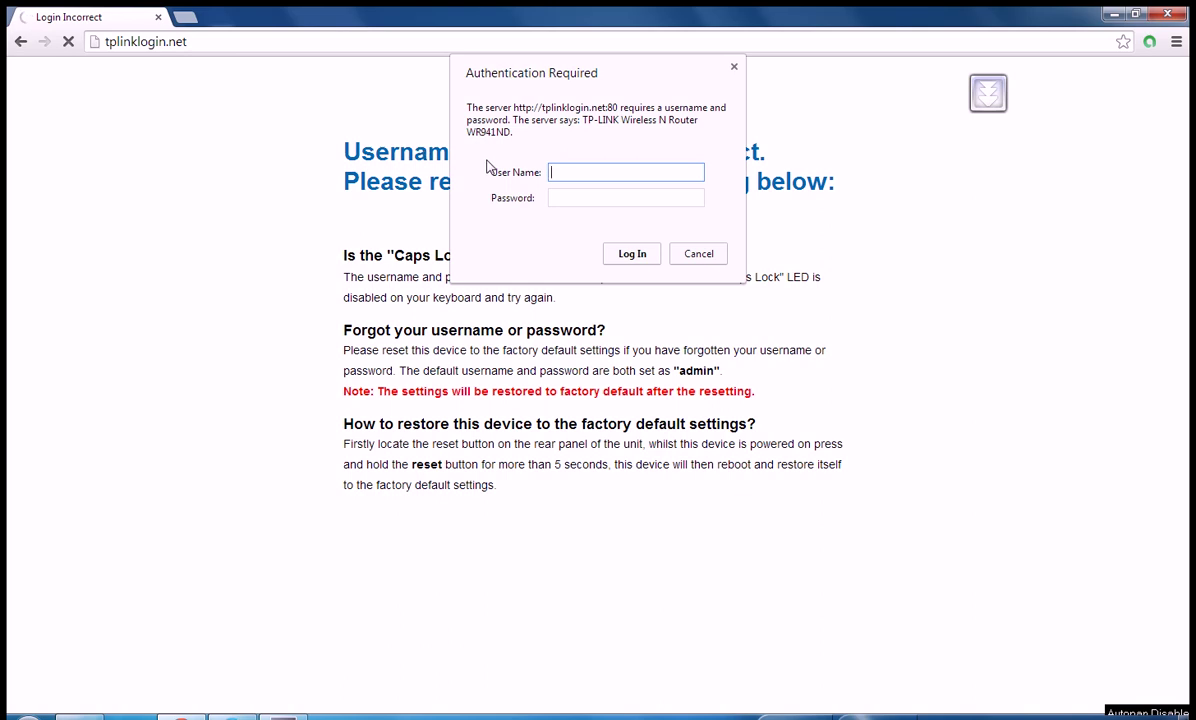
pyautogui.press('Tab')
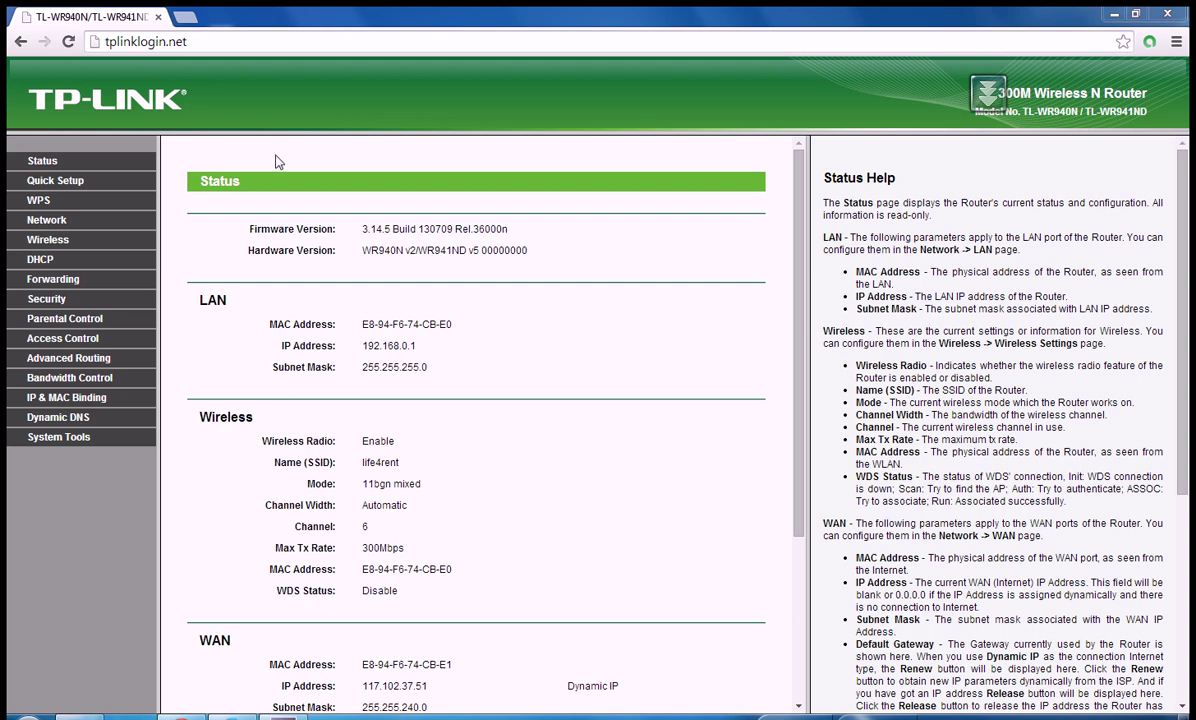
pyautogui.click(54, 437)
# Step: View the System Tools password-change page, then return to the Status overview
pyautogui.click(56, 575)
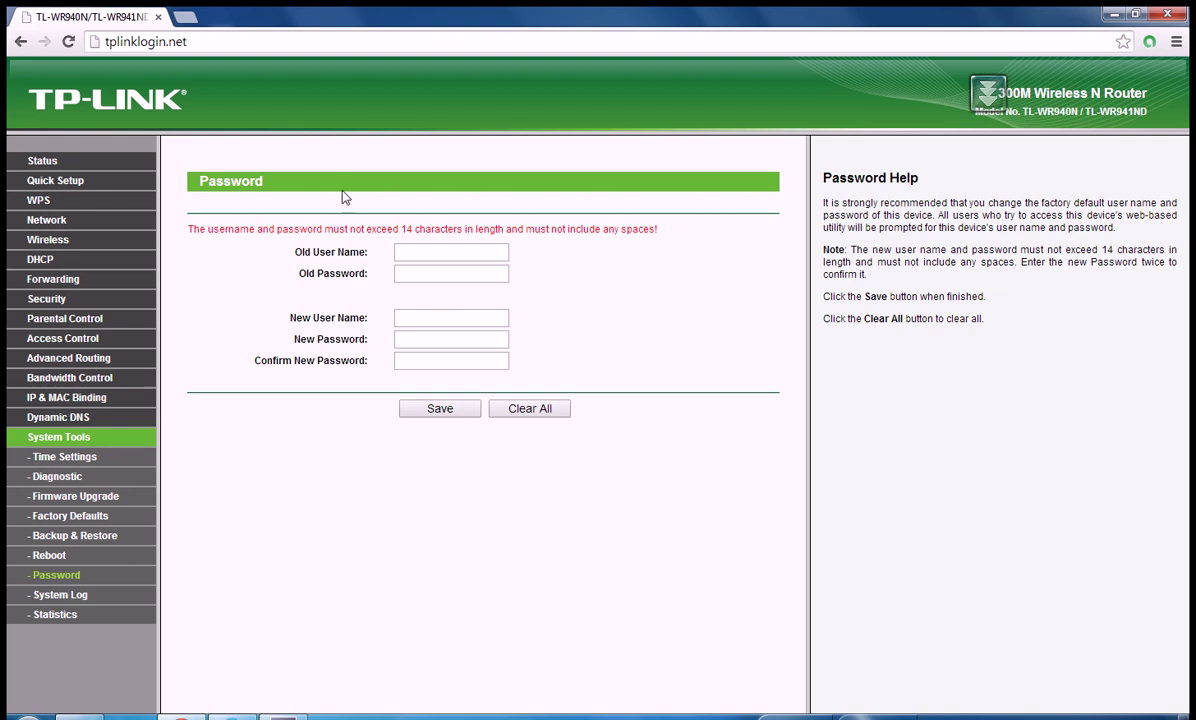
pyautogui.click(44, 166)
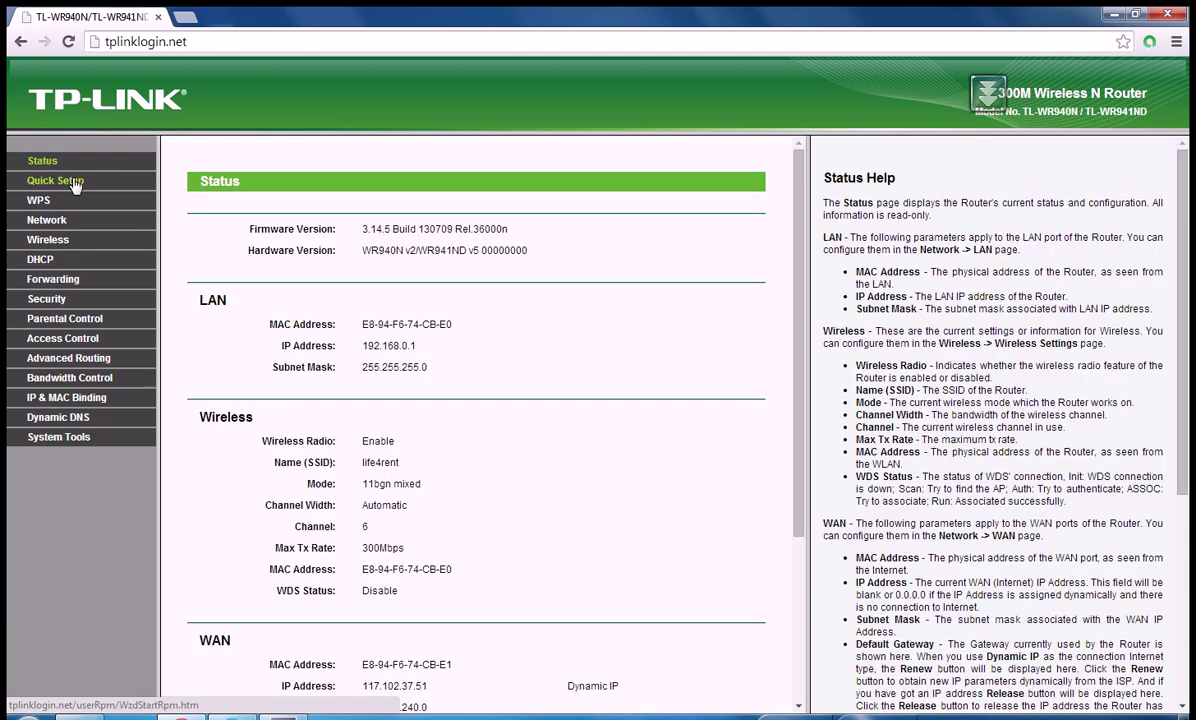
# Step: Open Quick Setup, glance at the Wireless page, and return to the Quick Setup introduction
pyautogui.click(74, 186)
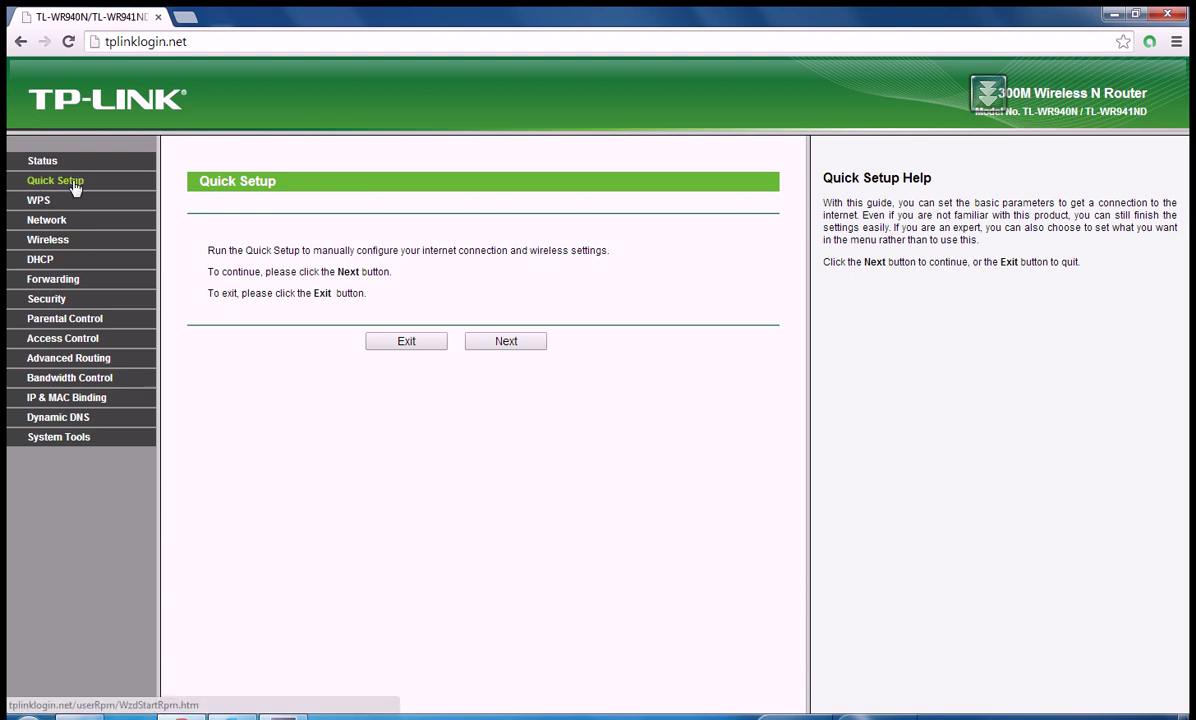
pyautogui.click(55, 245)
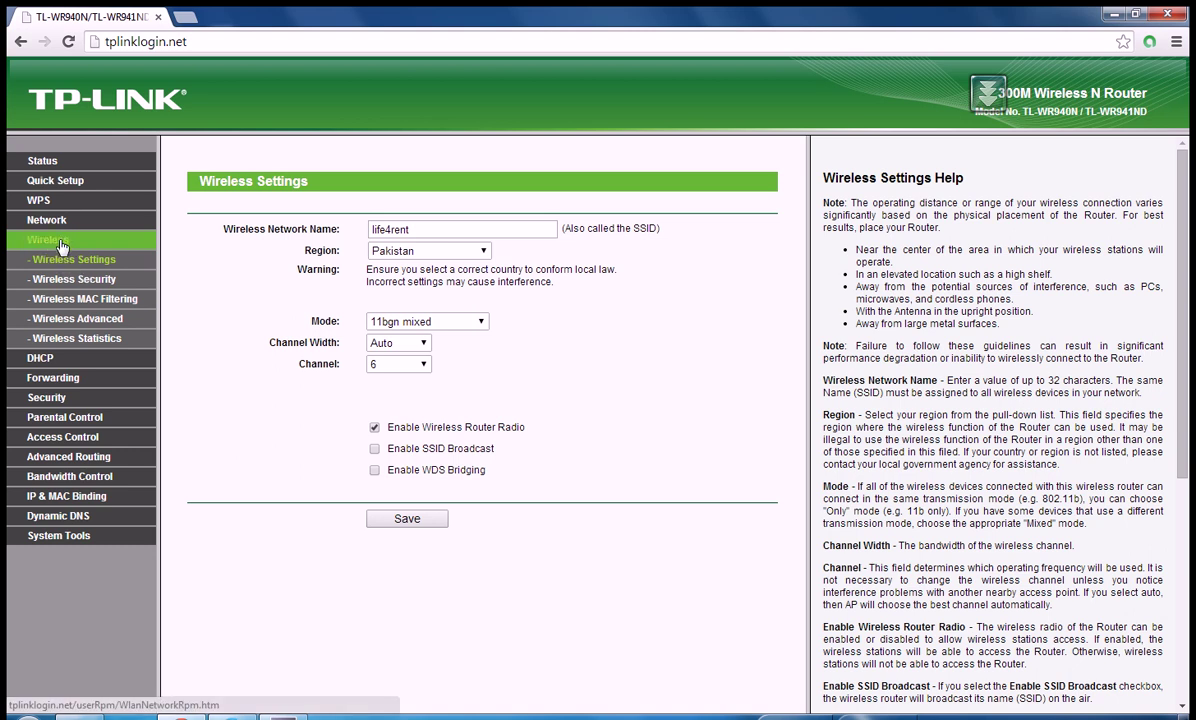
pyautogui.click(55, 180)
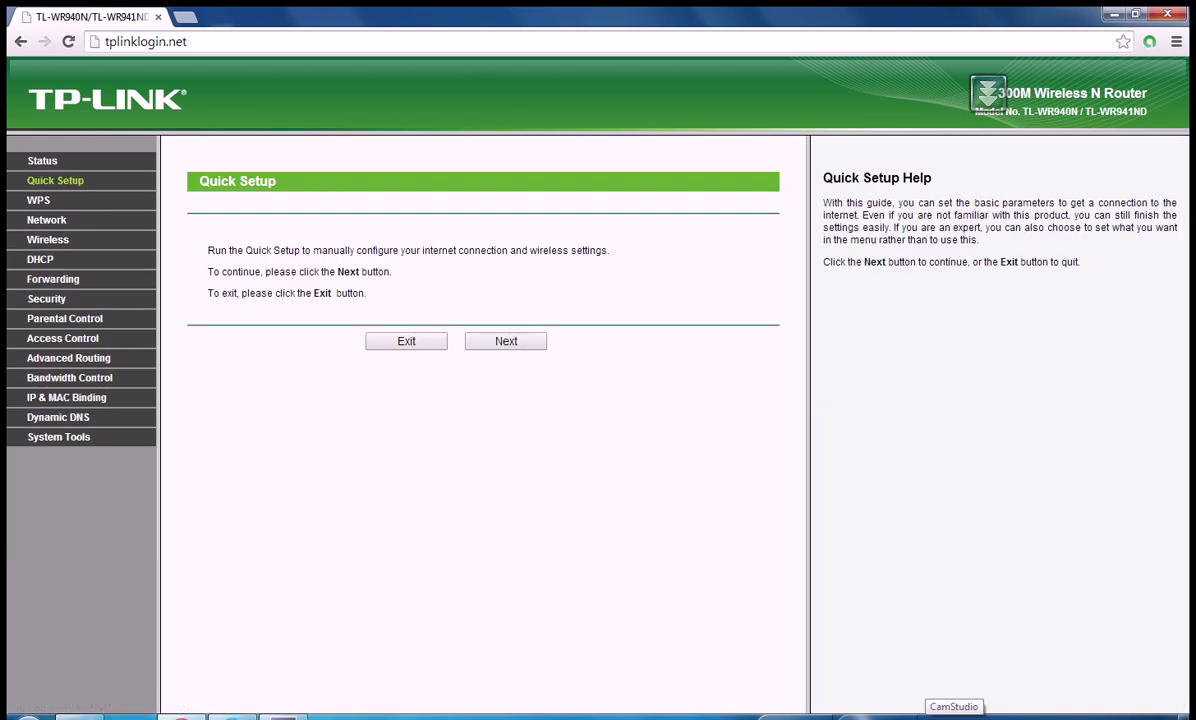
pyautogui.rightClick(953, 714)
pyautogui.click(963, 682)
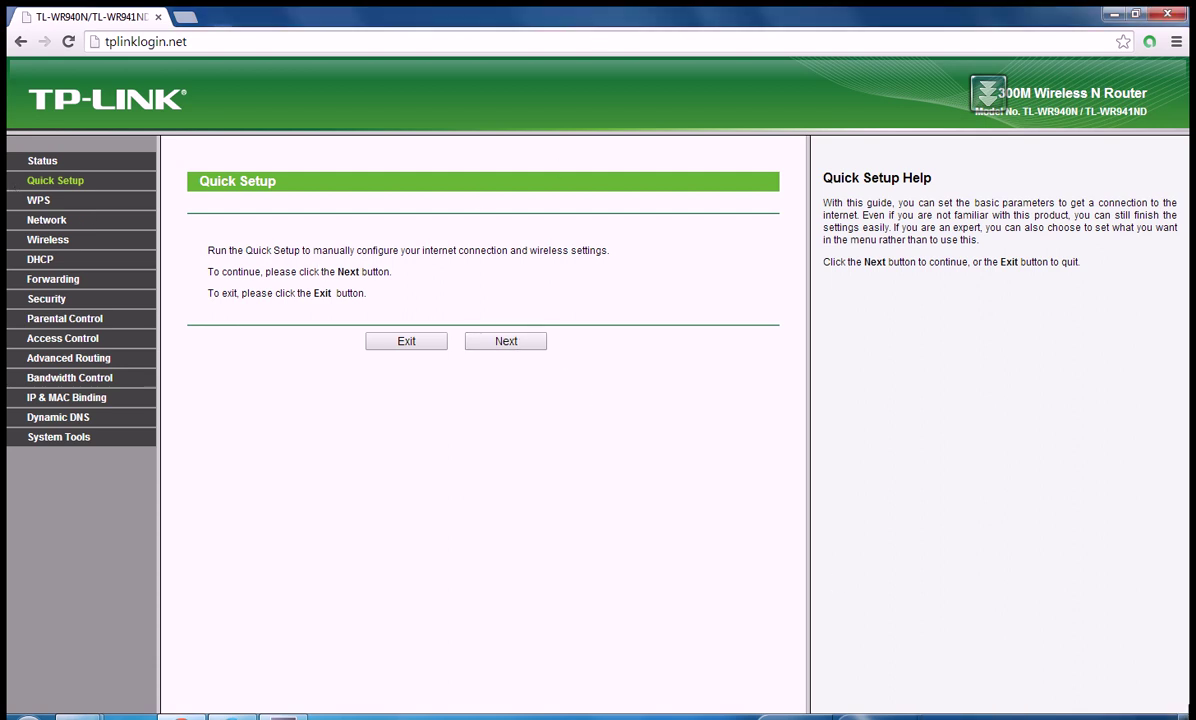
# Step: Advance Quick Setup to its wireless step, with region United States and no network name
pyautogui.rightClick(870, 714)
pyautogui.click(910, 632)
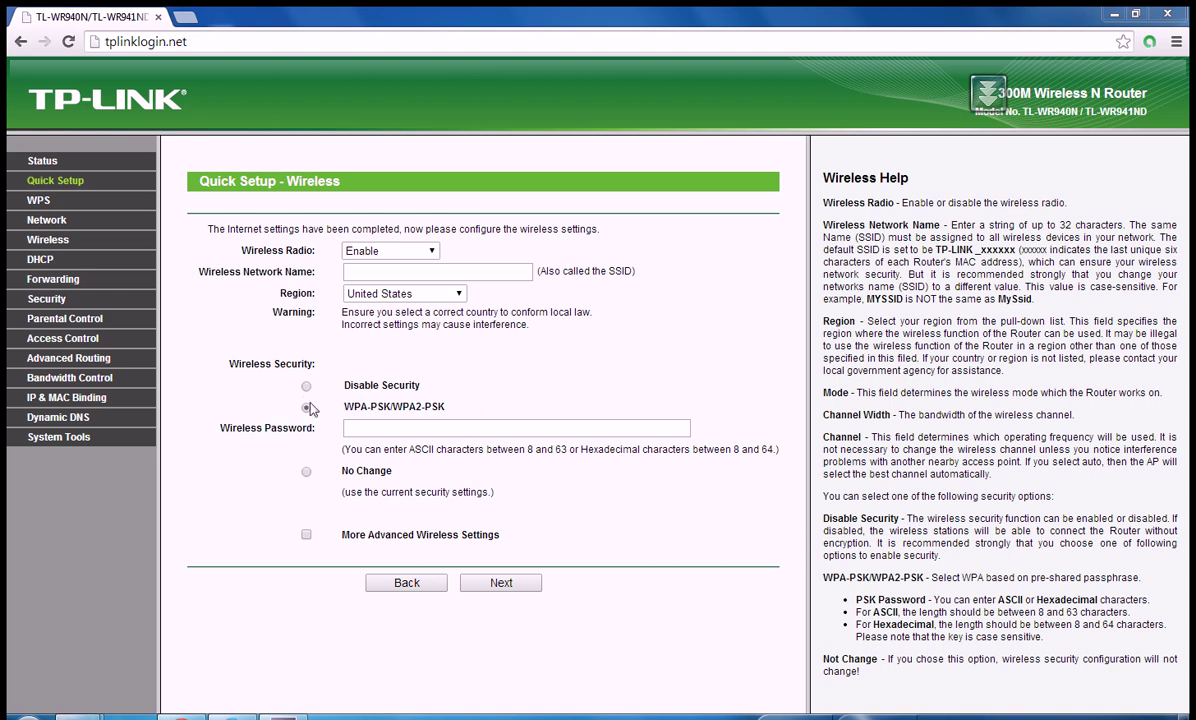
pyautogui.click(375, 424)
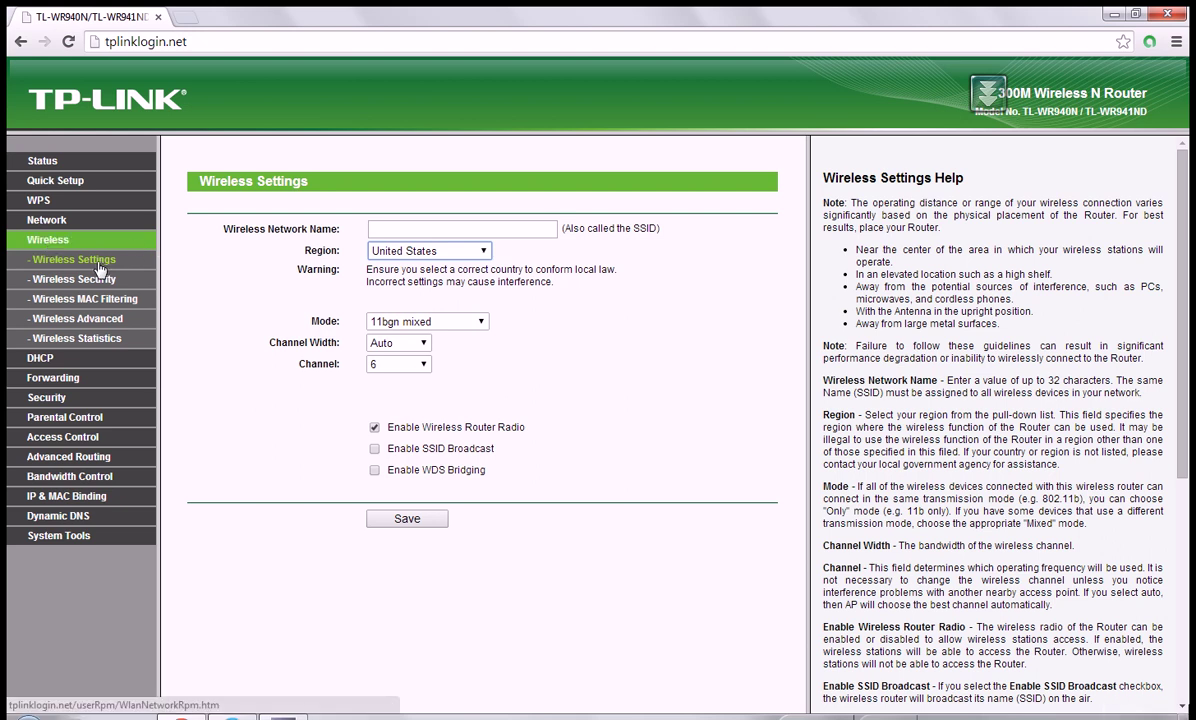
# Step: Focus the Wireless Network Name field and list the wireless mode options
pyautogui.click(506, 228)
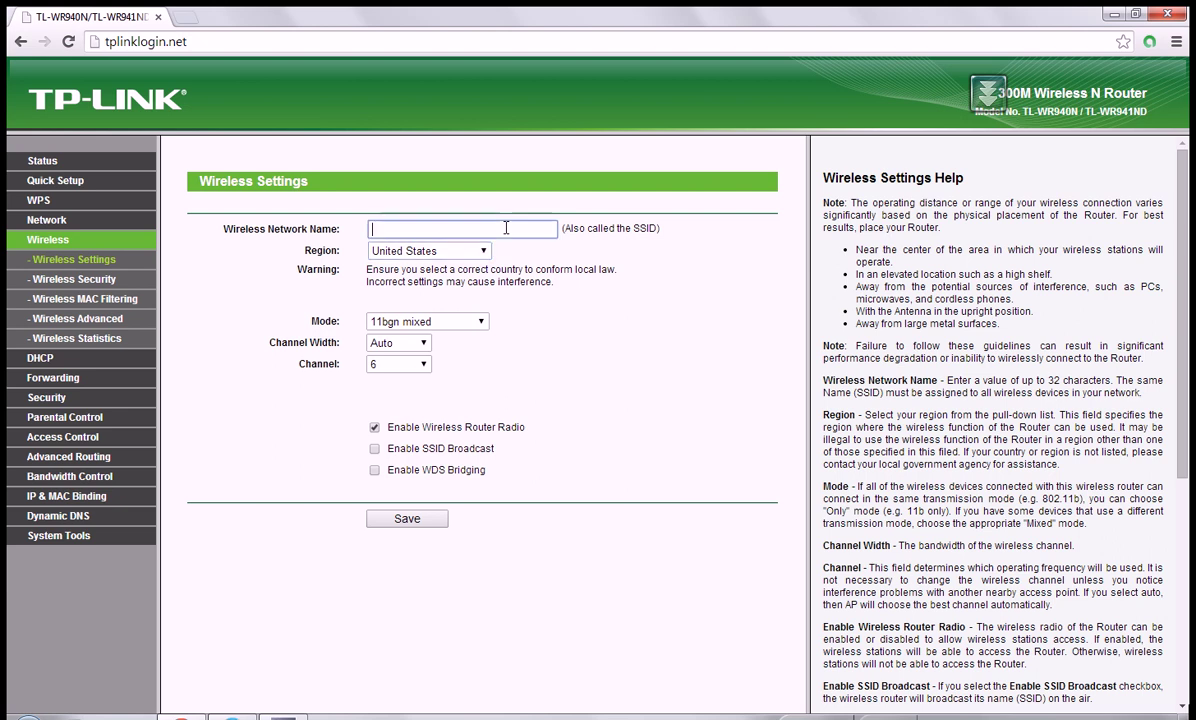
pyautogui.click(420, 322)
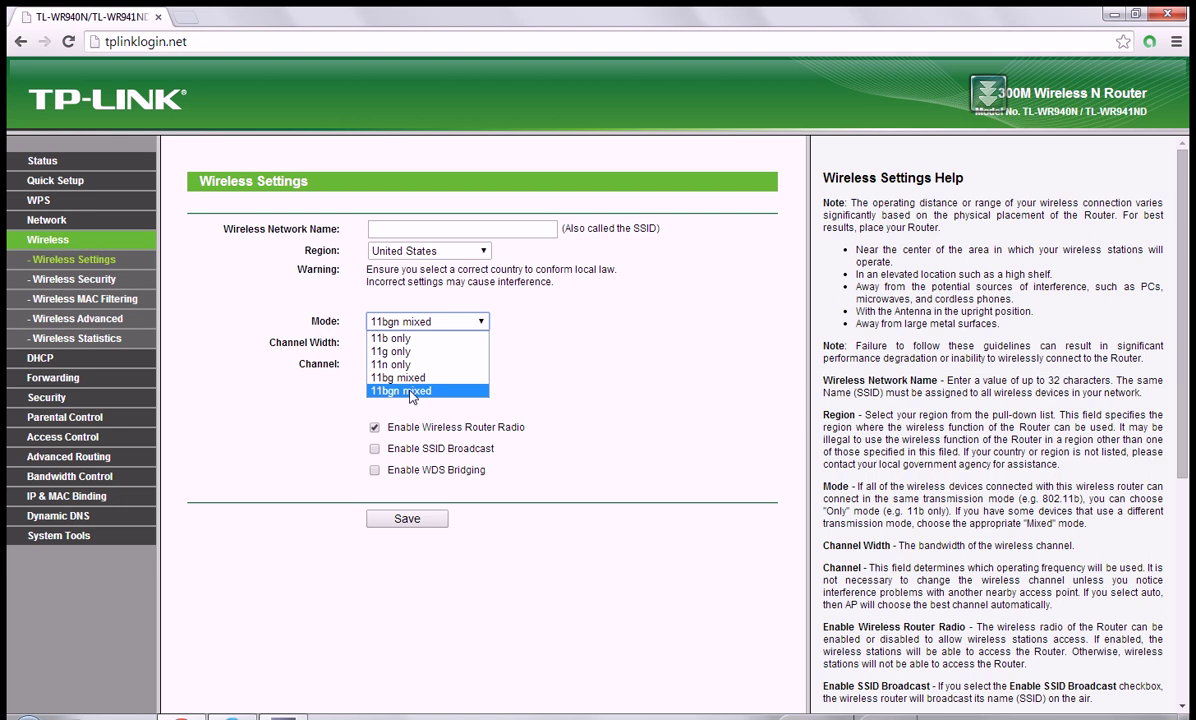
# Step: Keep mode 11bgn mixed, channel width Auto and channel 6 unchanged
pyautogui.click(414, 391)
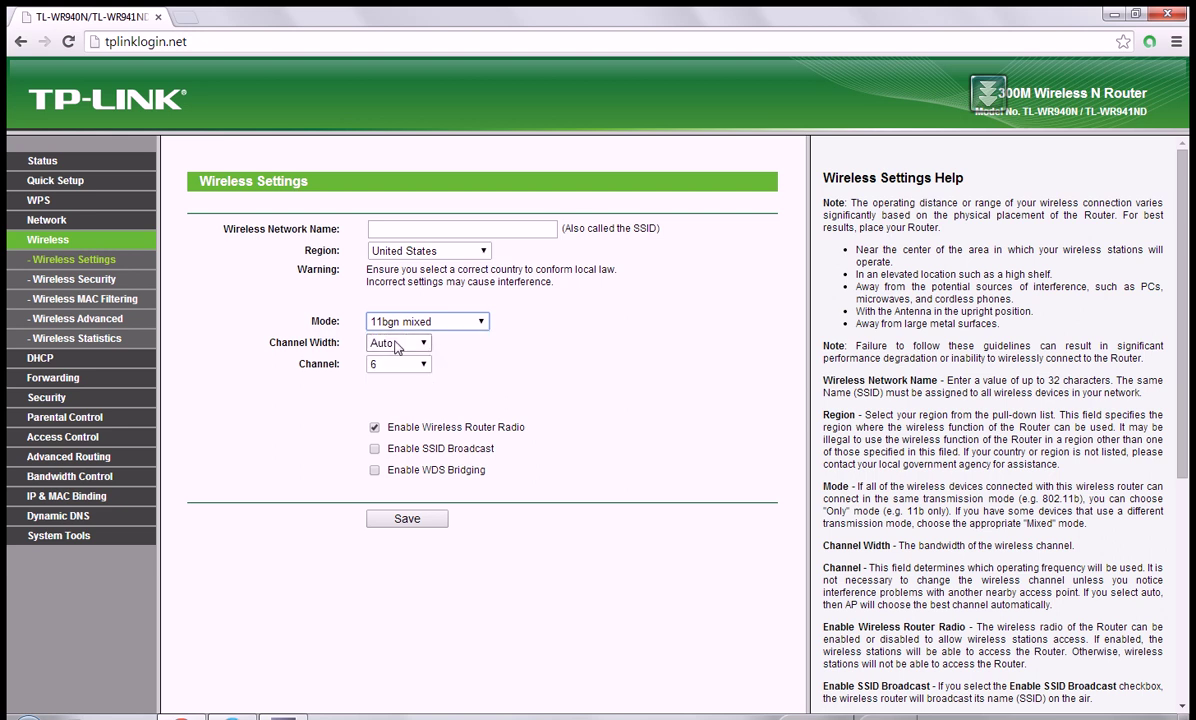
pyautogui.click(397, 345)
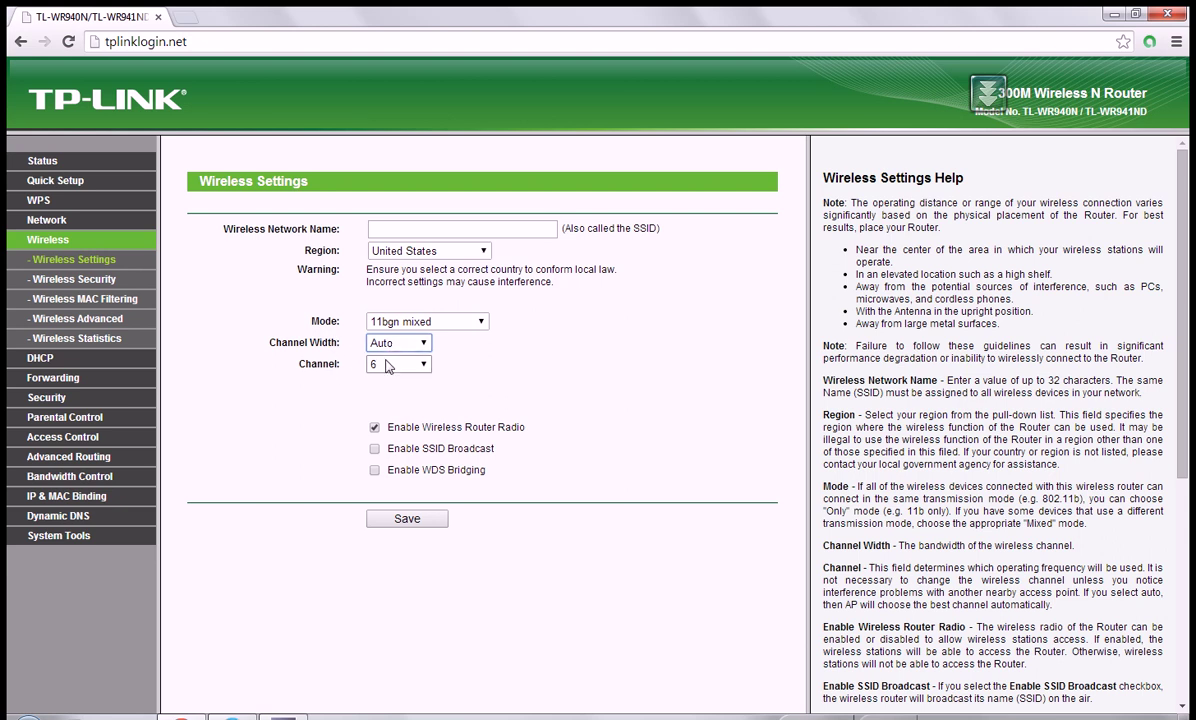
pyautogui.click(388, 365)
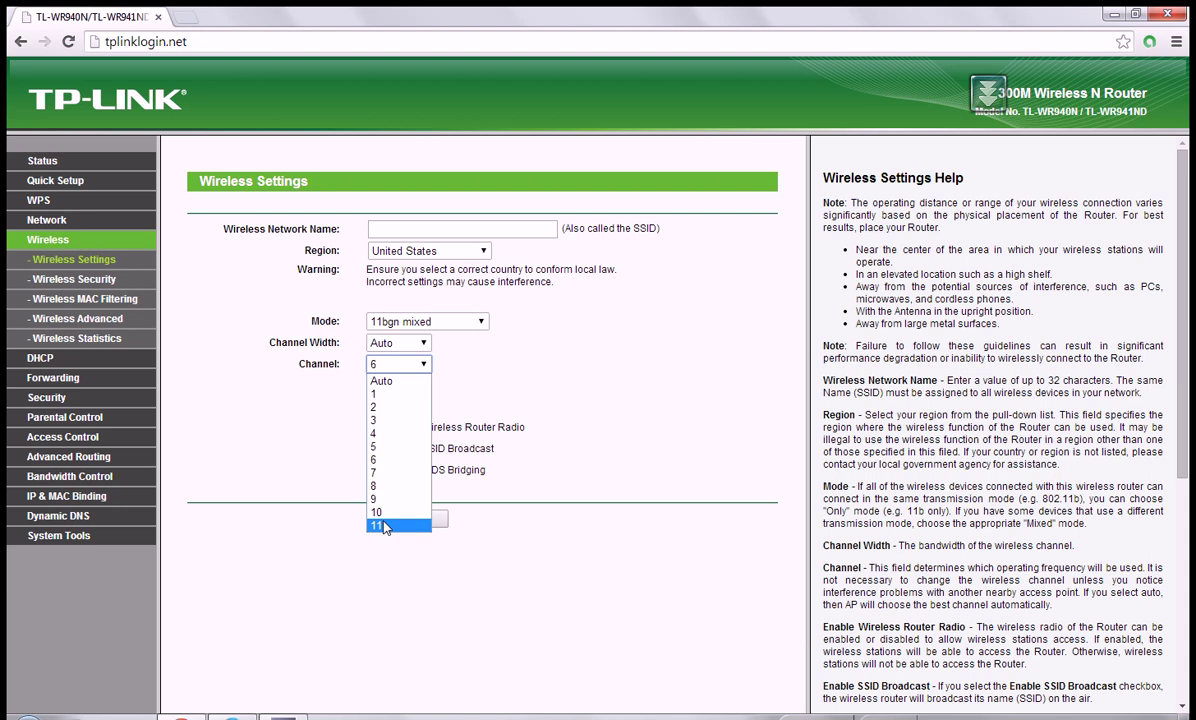
pyautogui.click(568, 408)
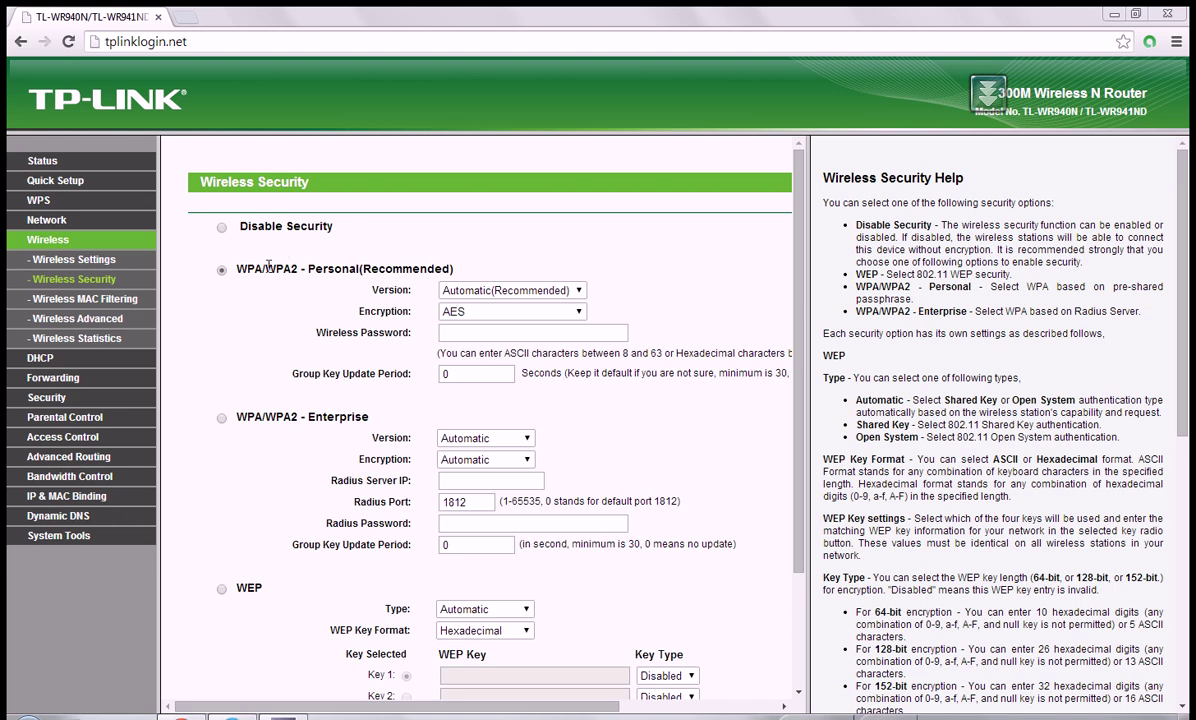
# Step: Keep WPA/WPA2-Personal on Automatic(Recommended) version with AES encryption, leaving the password blank
pyautogui.click(481, 294)
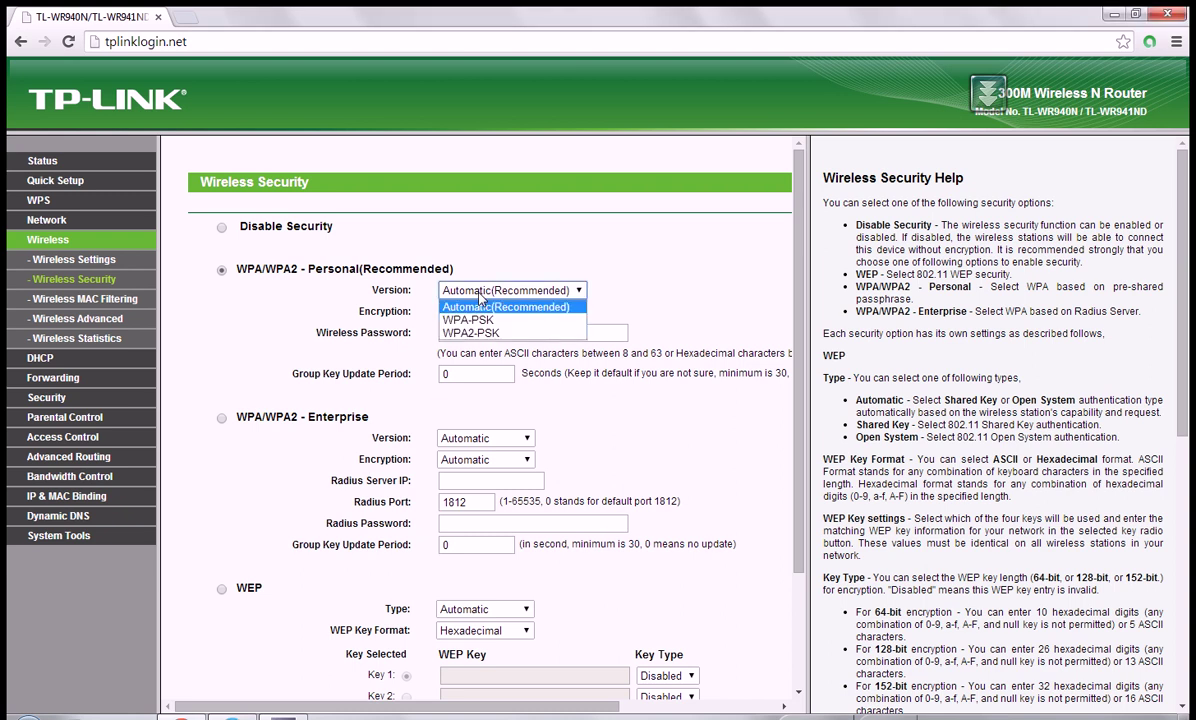
pyautogui.click(481, 294)
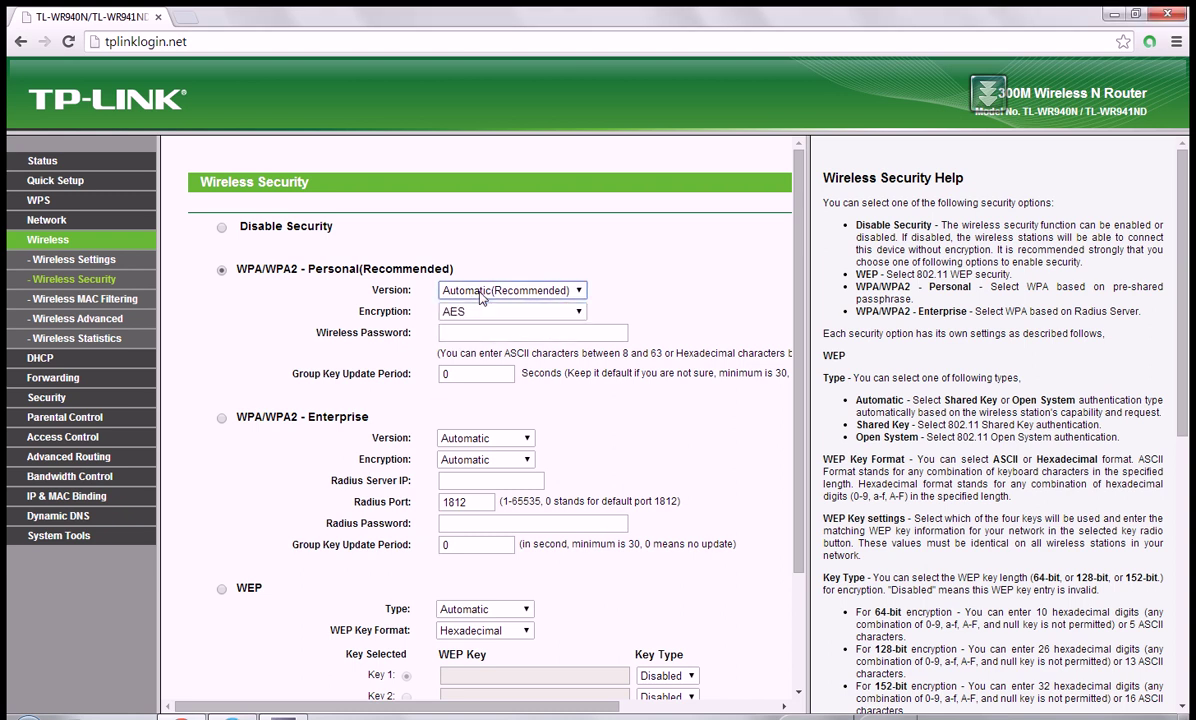
pyautogui.click(505, 313)
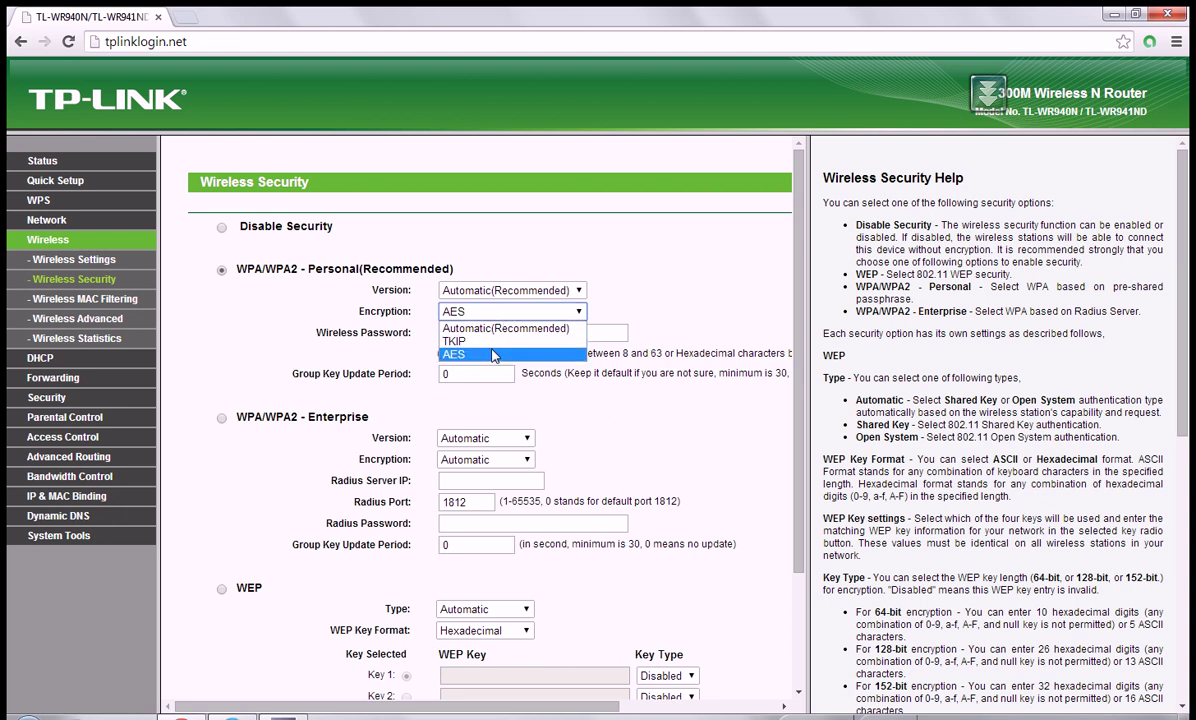
pyautogui.click(494, 356)
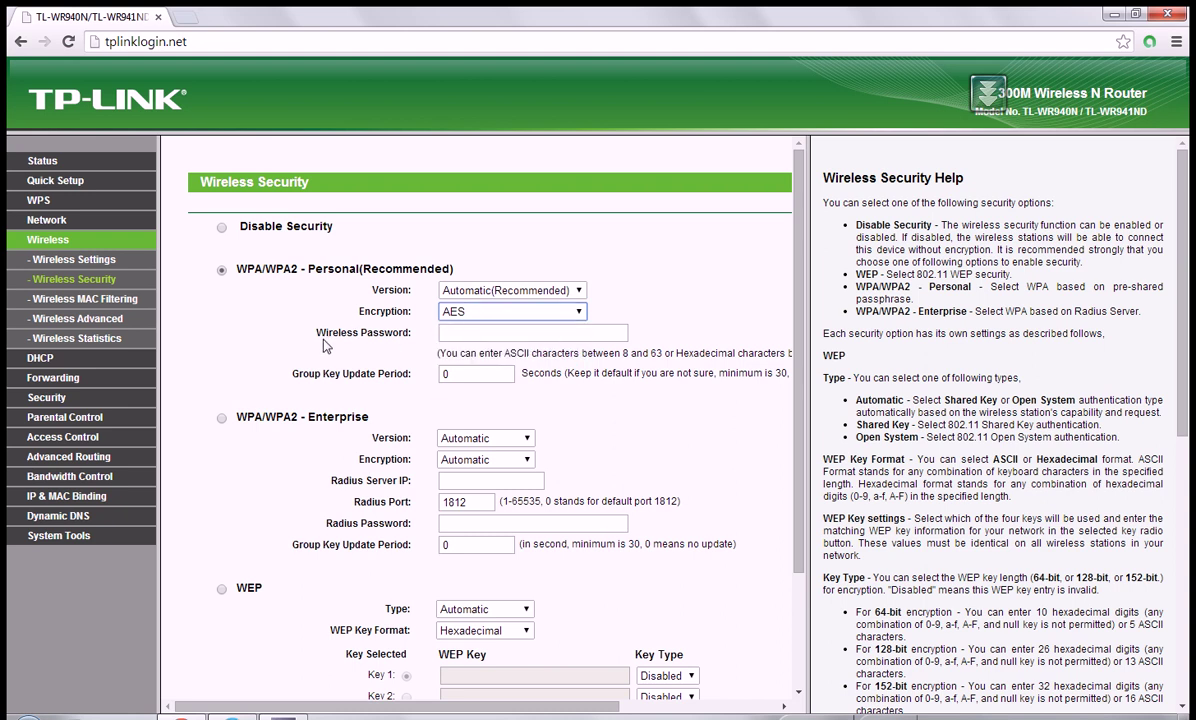
pyautogui.click(472, 334)
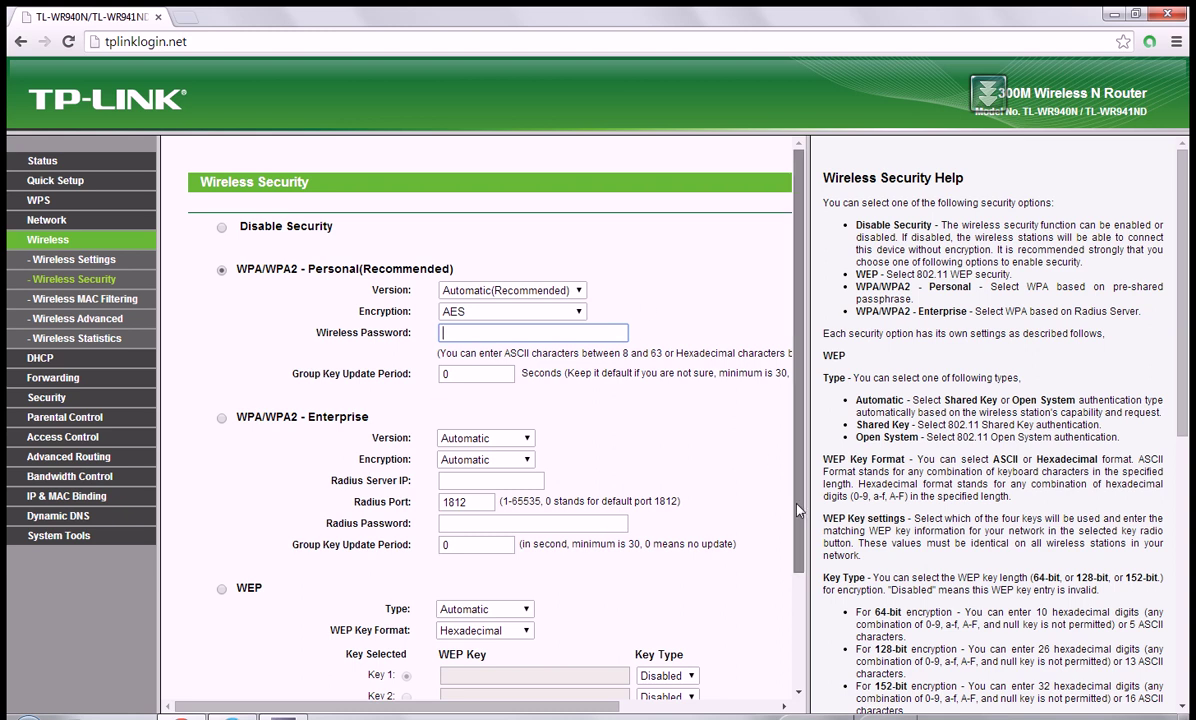
pyautogui.moveTo(799, 510); pyautogui.dragTo(799, 620)
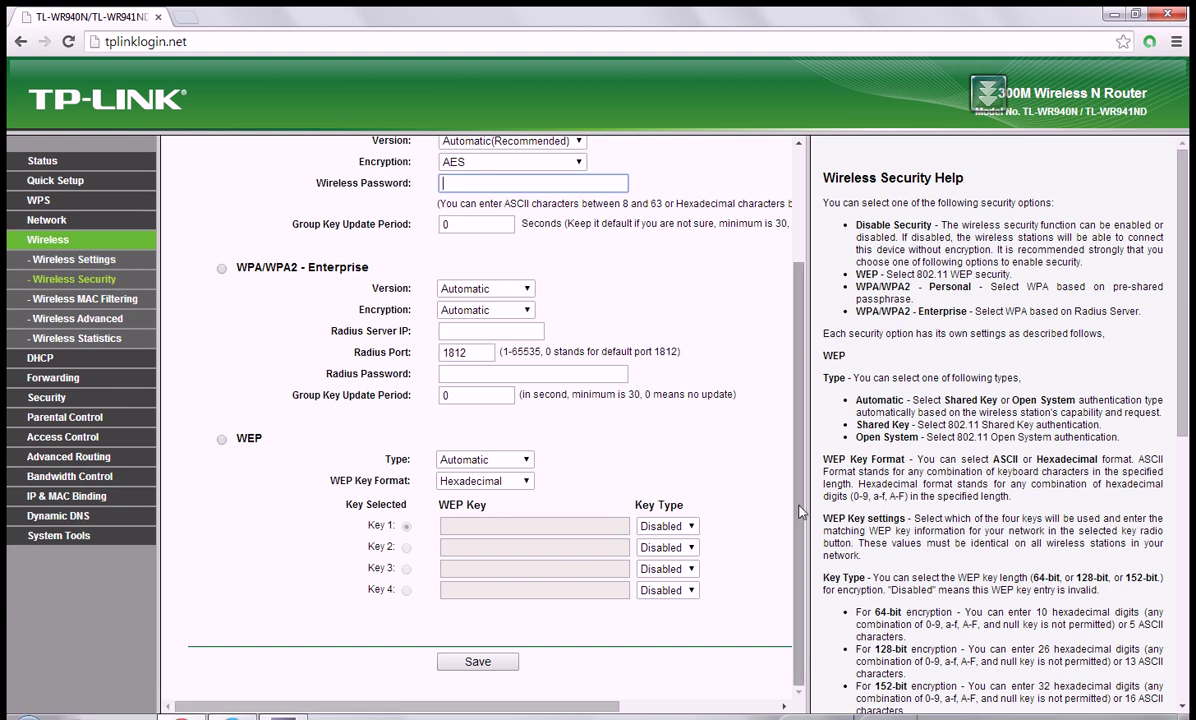
pyautogui.moveTo(800, 512)
pyautogui.mouseDown()
pyautogui.moveTo(795, 282)
pyautogui.moveTo(797, 360)
pyautogui.mouseUp()
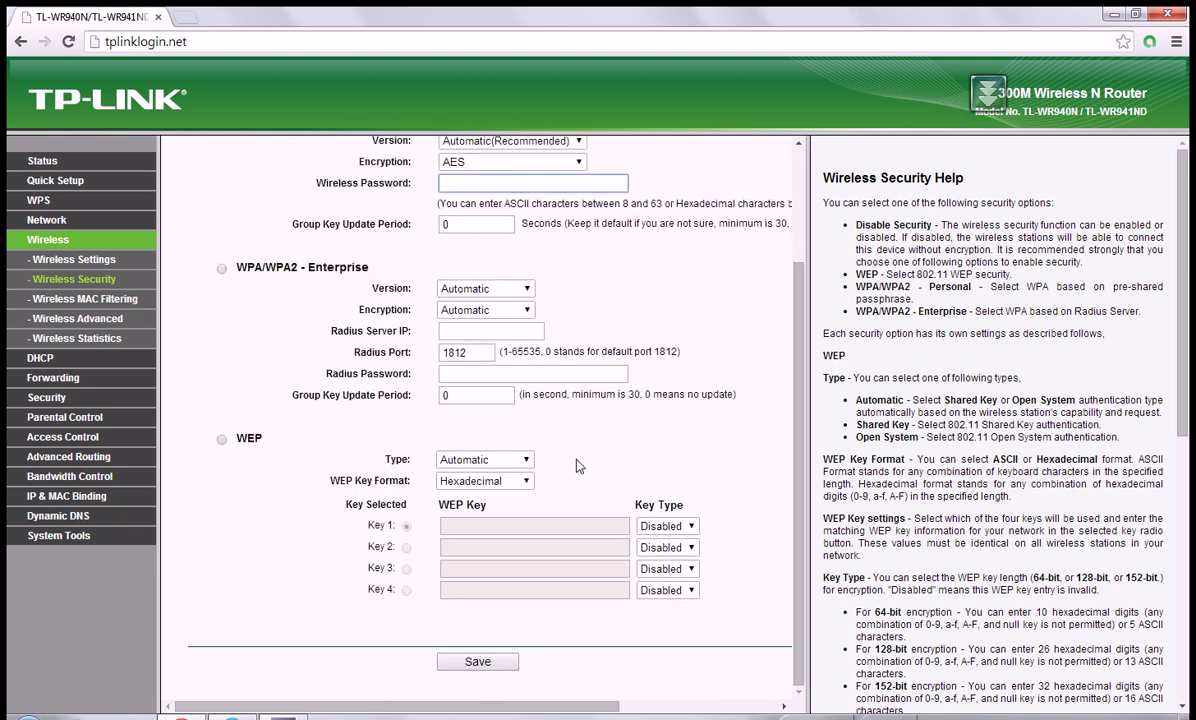
pyautogui.click(802, 210)
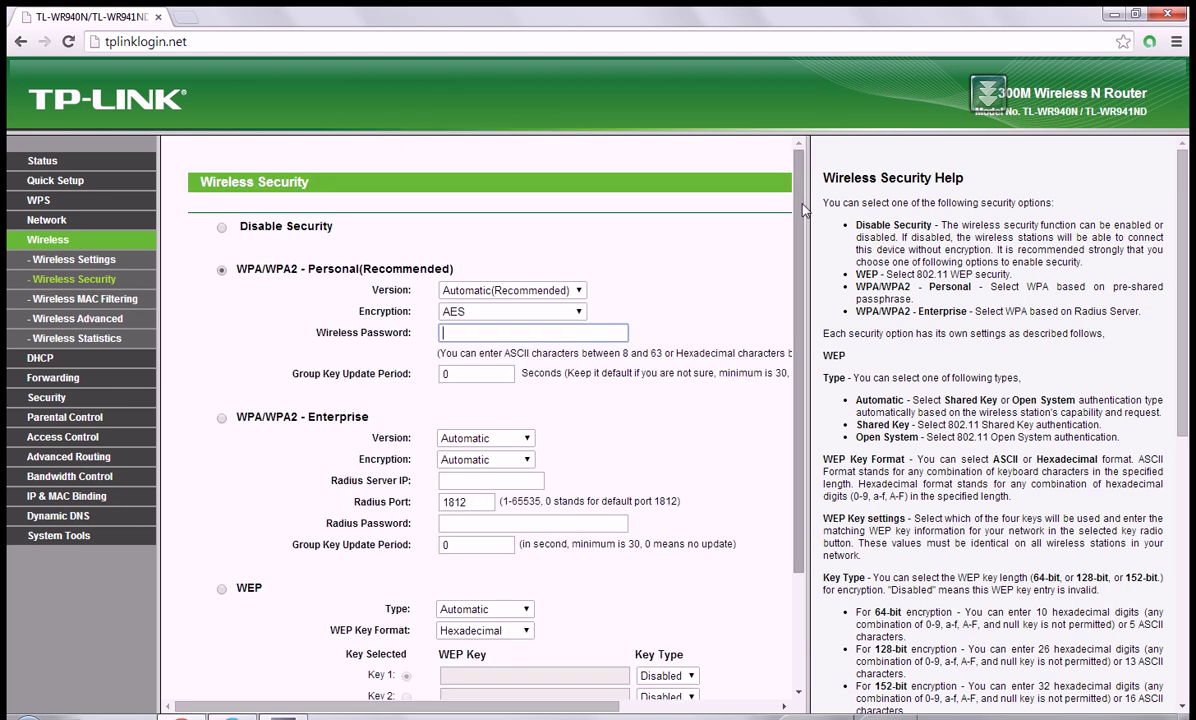
pyautogui.scroll(-1, 802, 215)
pyautogui.scroll(1, 802, 220)
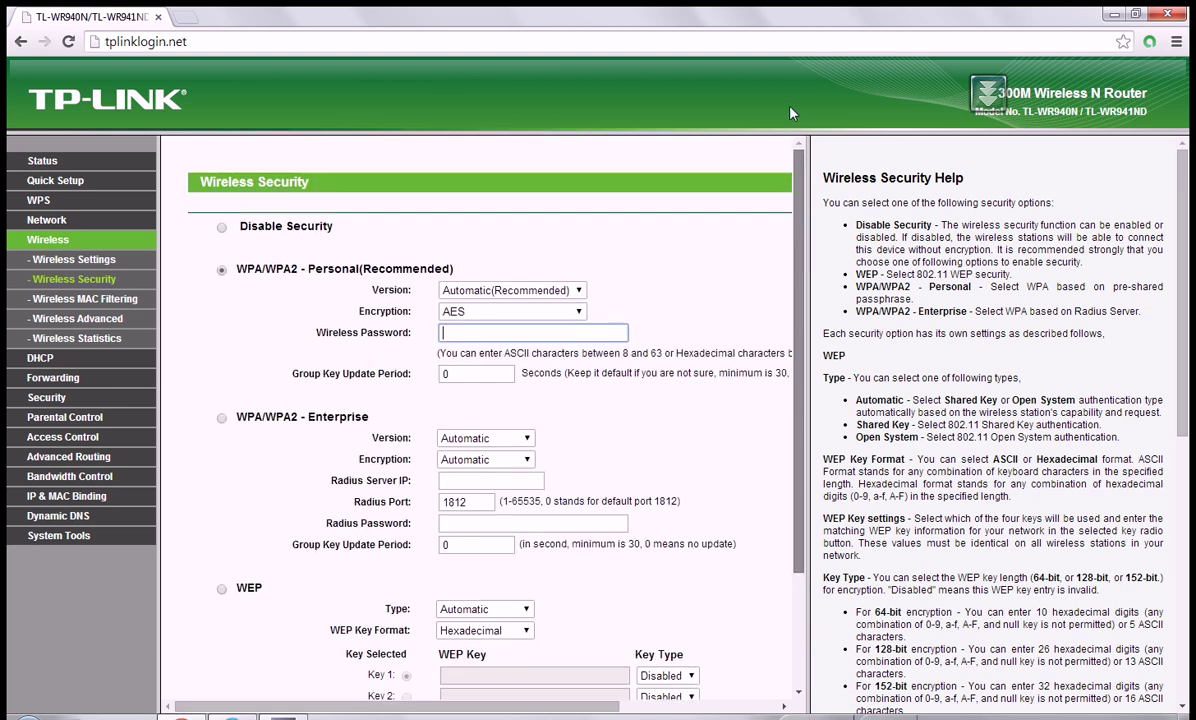
pyautogui.moveTo(800, 228); pyautogui.dragTo(794, 384)
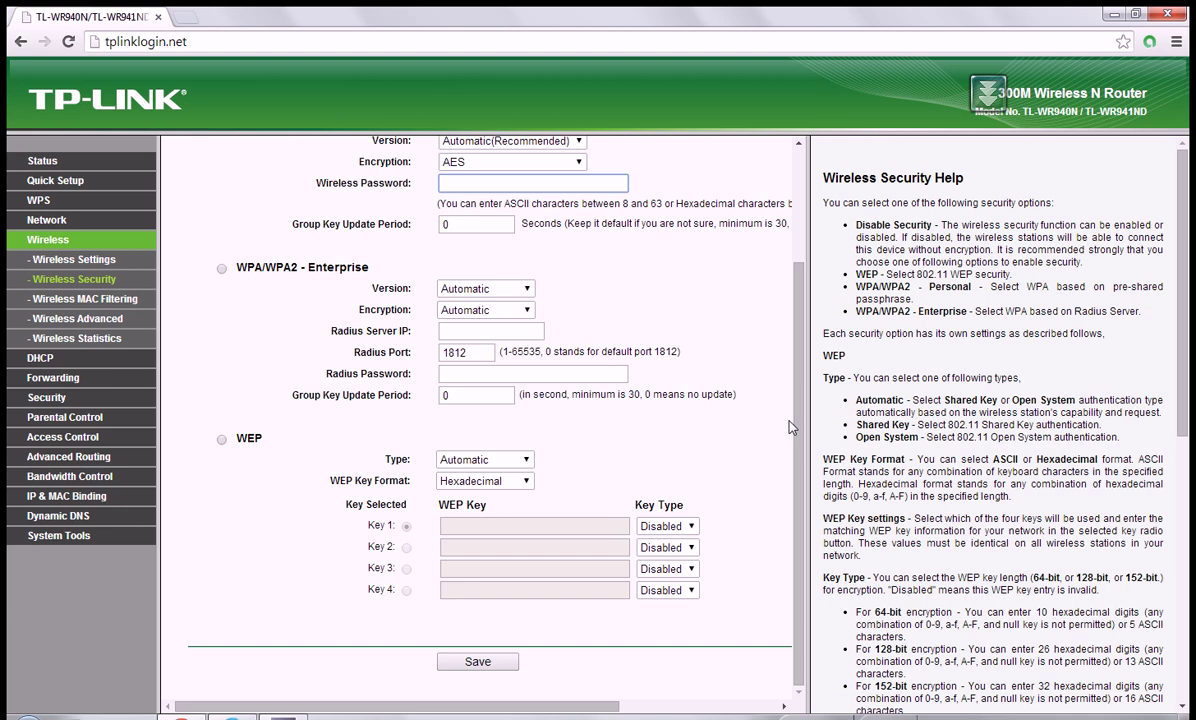
pyautogui.moveTo(790, 427); pyautogui.dragTo(808, 235)
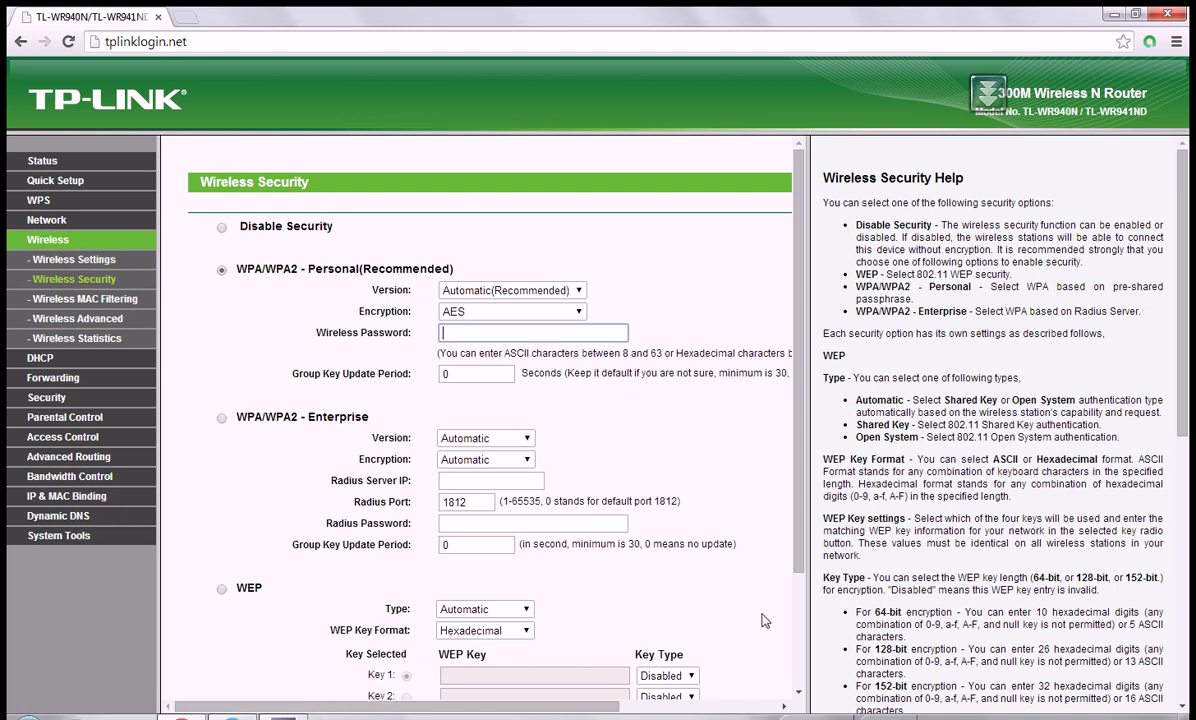
pyautogui.click(798, 644)
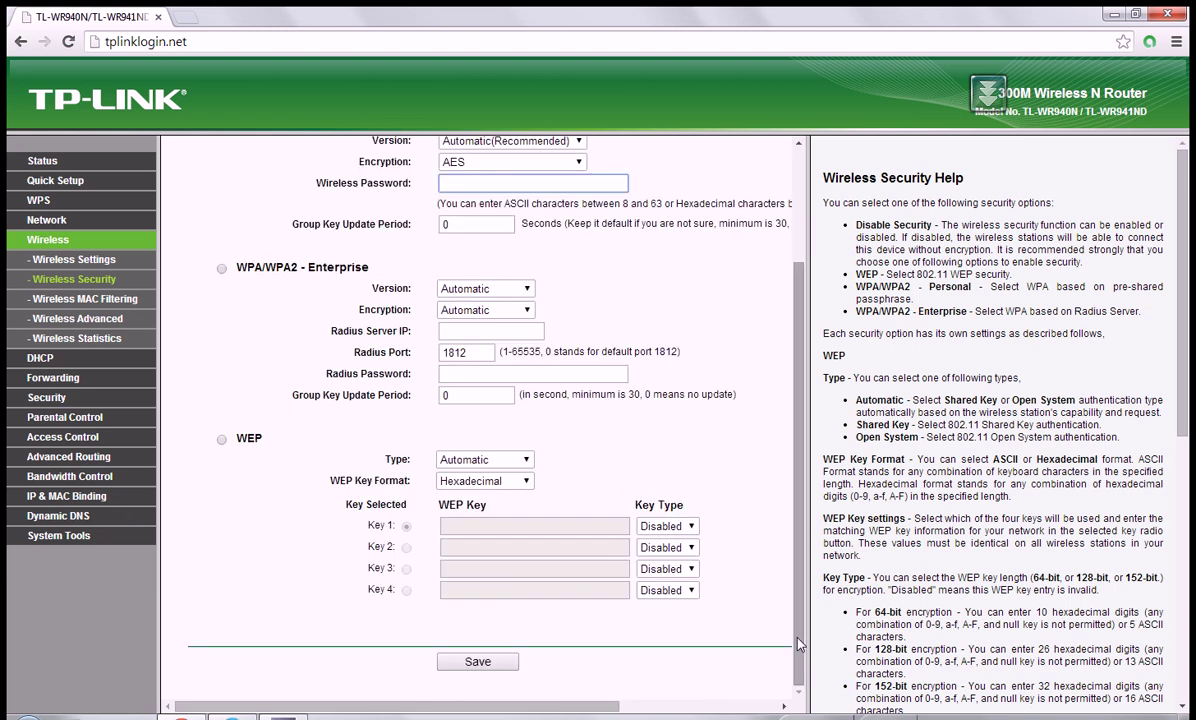